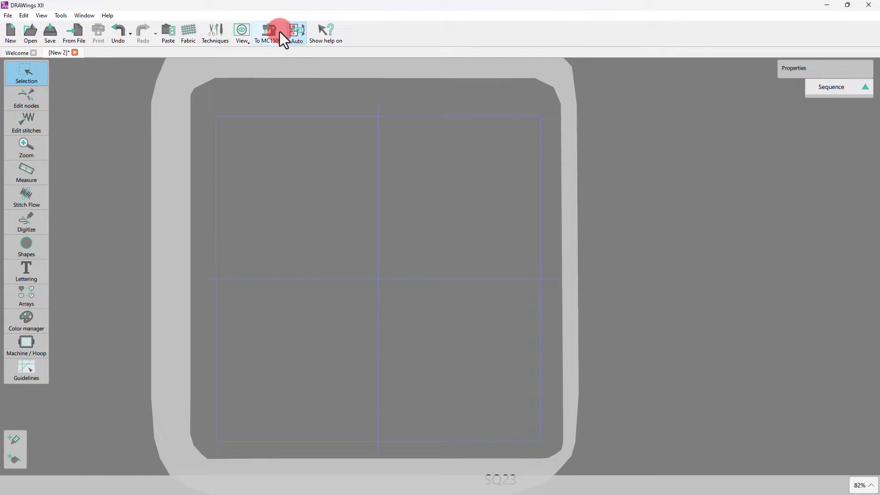
# Change the machine to Janome MB-4S and select its M1 240x200 mm hoop
pyautogui.click(277, 38)
pyautogui.click(285, 57)
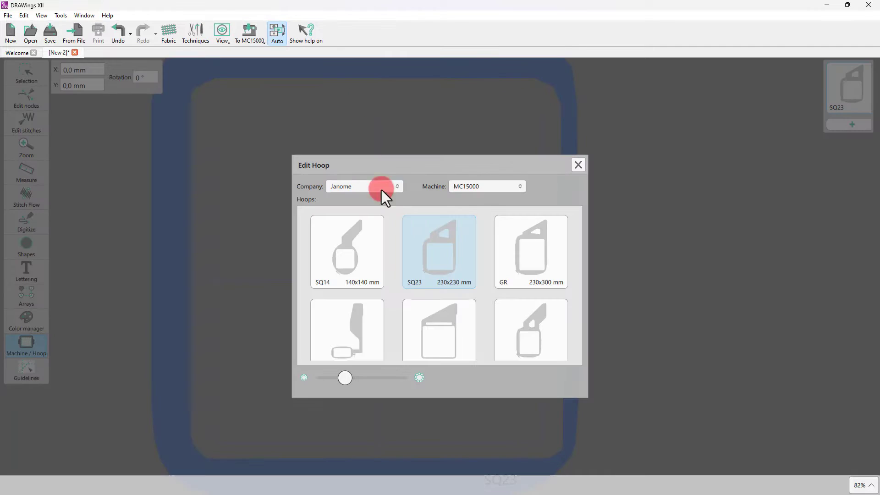
pyautogui.click(492, 177)
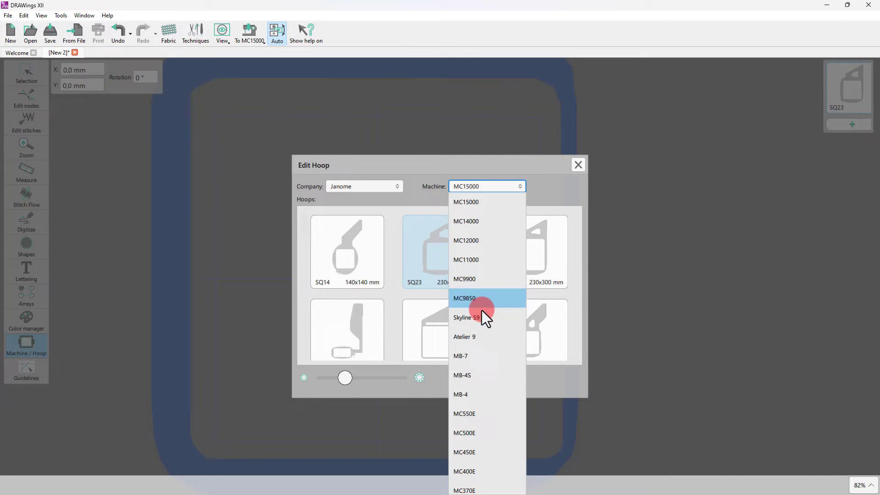
pyautogui.click(477, 378)
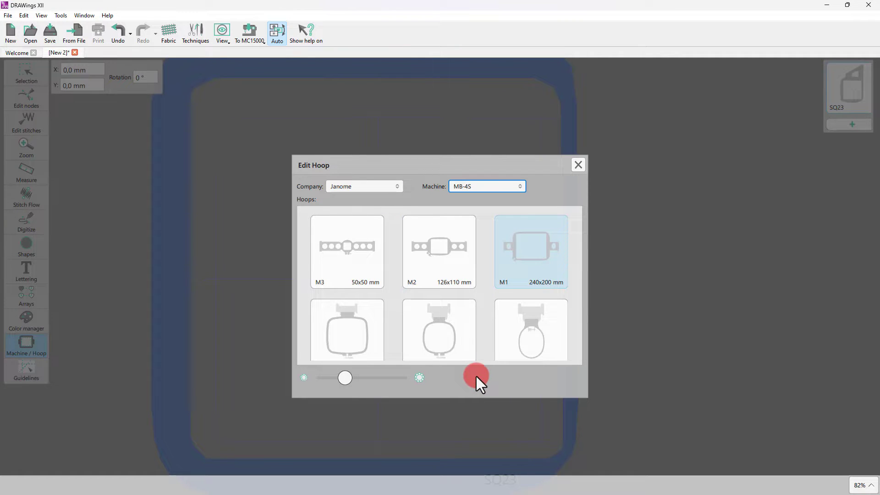
pyautogui.click(533, 249)
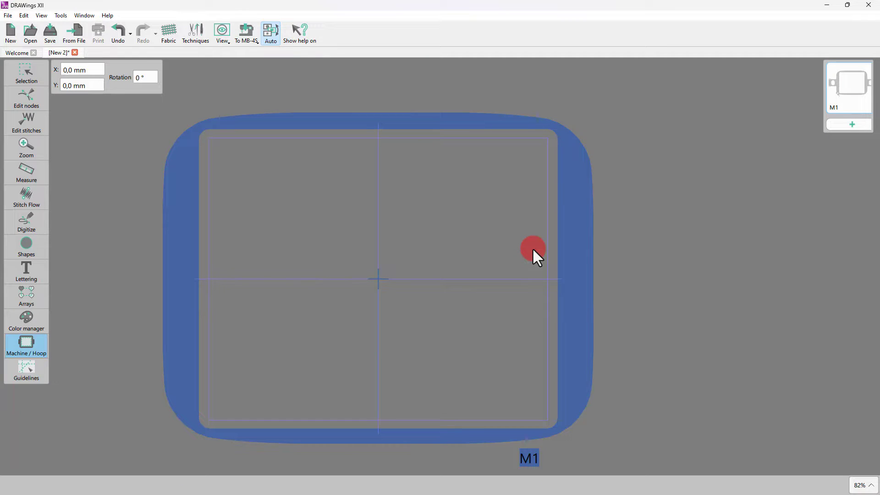
pyautogui.click(28, 82)
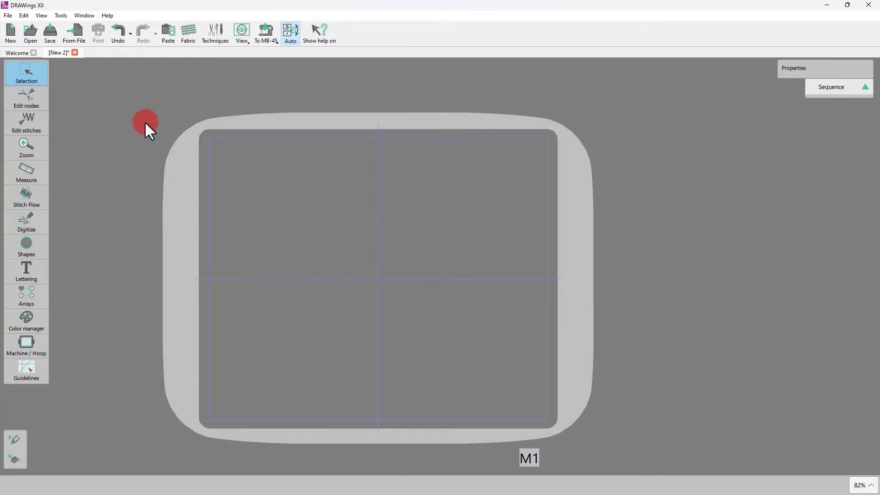
# Import goldendoodle-puppies-ftr.jpg from the Dog Photos folder to bring up the Load Image options
pyautogui.click(78, 43)
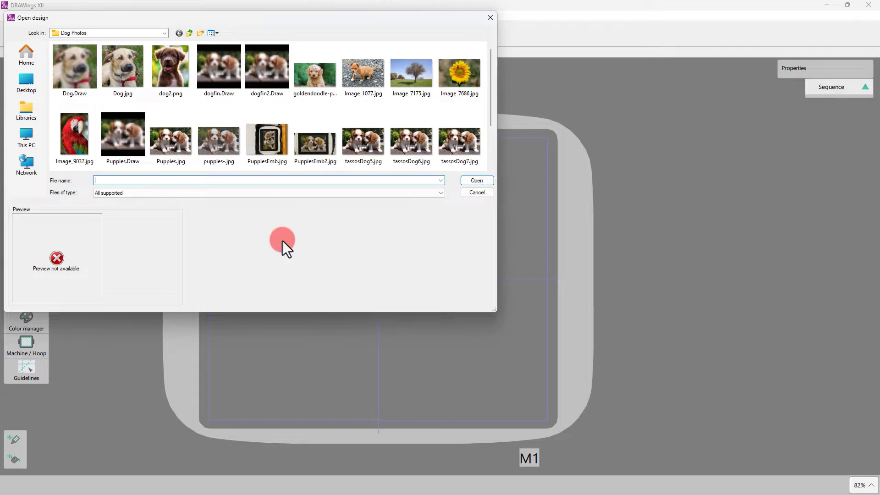
pyautogui.click(322, 74)
pyautogui.click(344, 388)
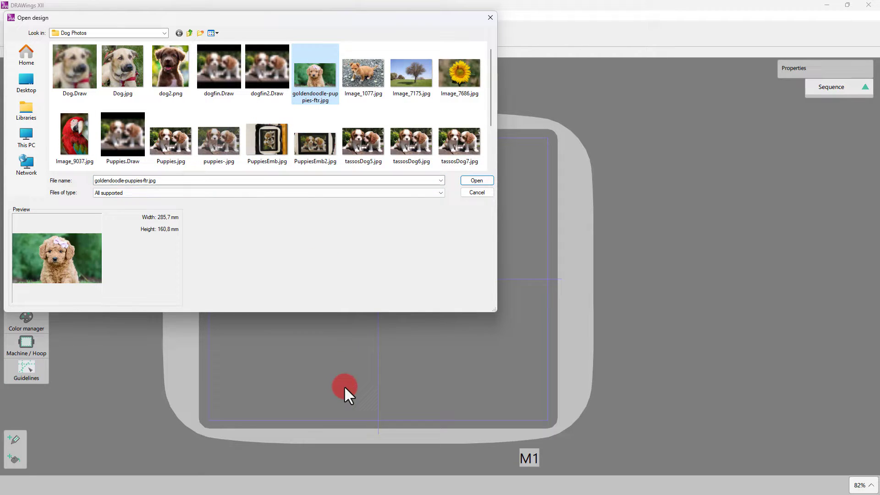
pyautogui.click(477, 180)
pyautogui.click(434, 348)
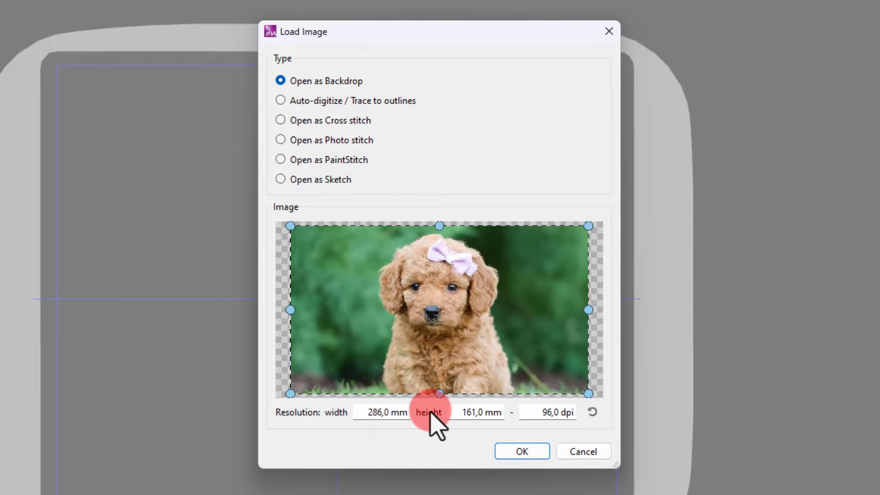
# Choose Open as PaintStitch and crop the photo's sides in tightly around the puppy
pyautogui.click(350, 160)
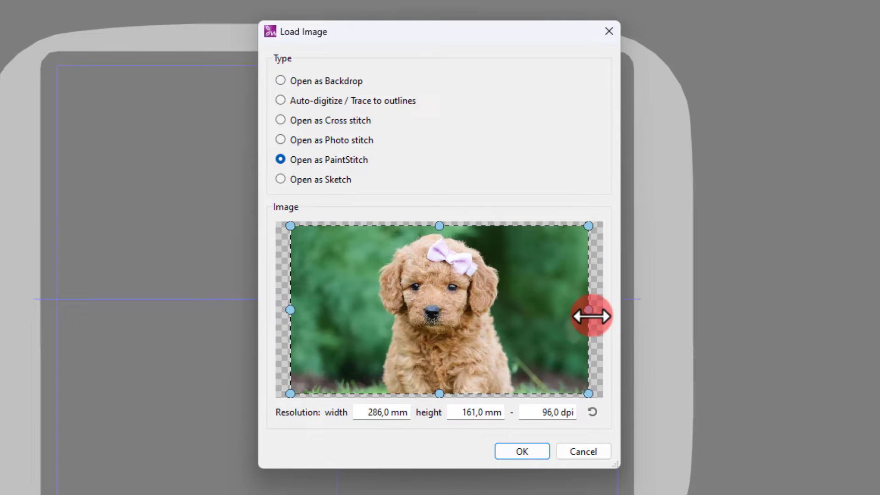
pyautogui.moveTo(590, 315); pyautogui.dragTo(529, 315)
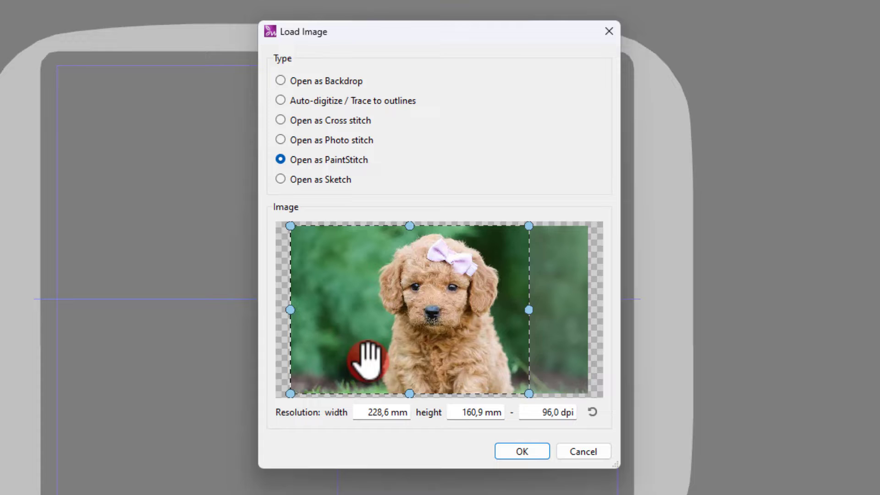
pyautogui.moveTo(287, 311); pyautogui.dragTo(373, 324)
pyautogui.moveTo(527, 316); pyautogui.dragTo(518, 316)
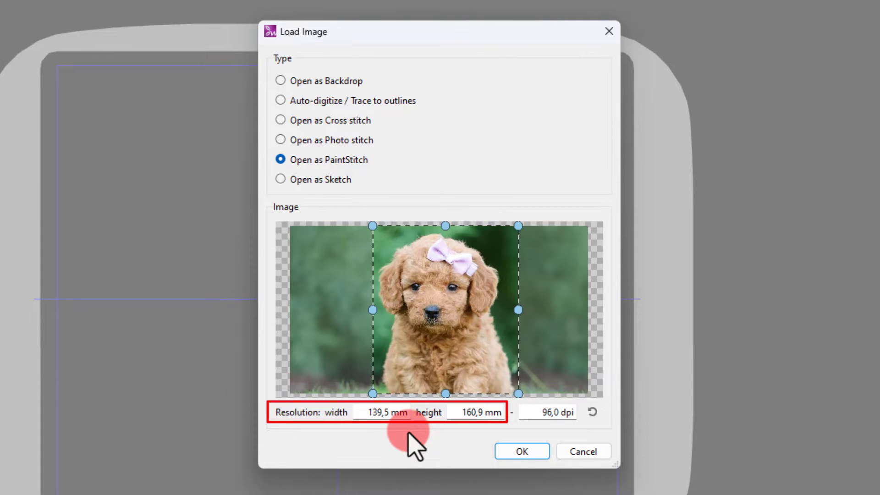
# Set the image width to 185 mm, giving a 213,3 mm height
pyautogui.moveTo(367, 412); pyautogui.dragTo(390, 412)
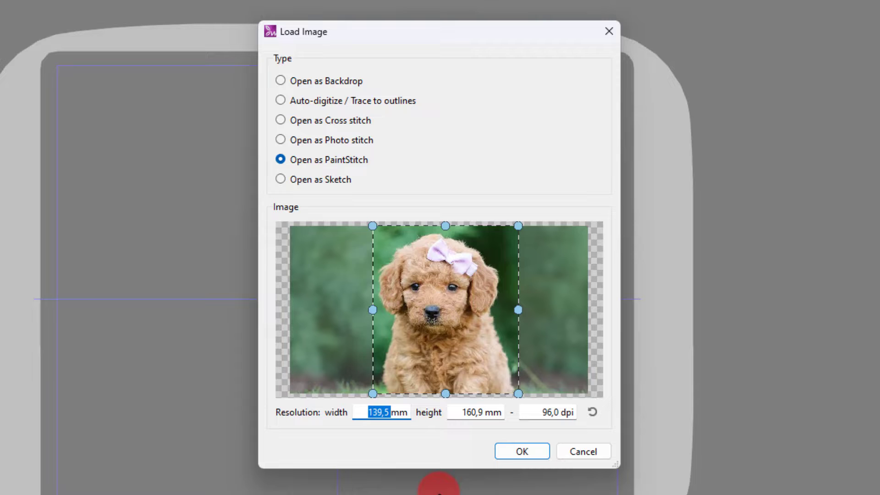
pyautogui.write('18')
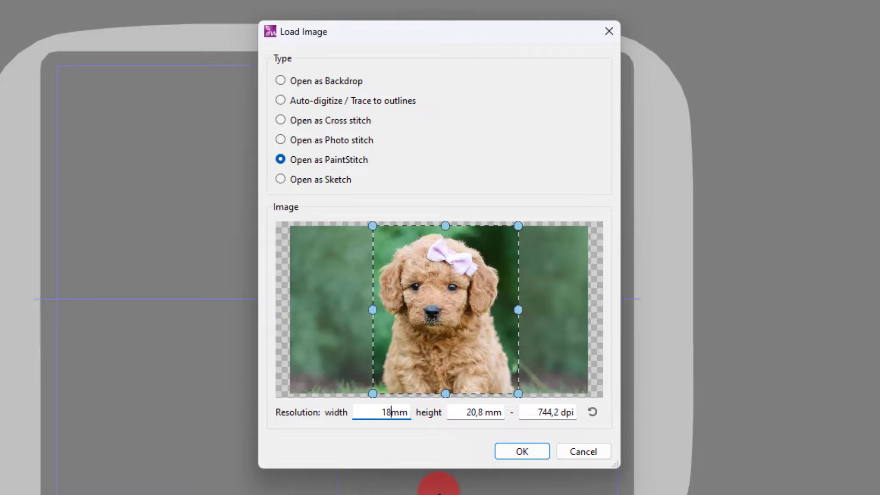
pyautogui.write('5')
pyautogui.press('Return')
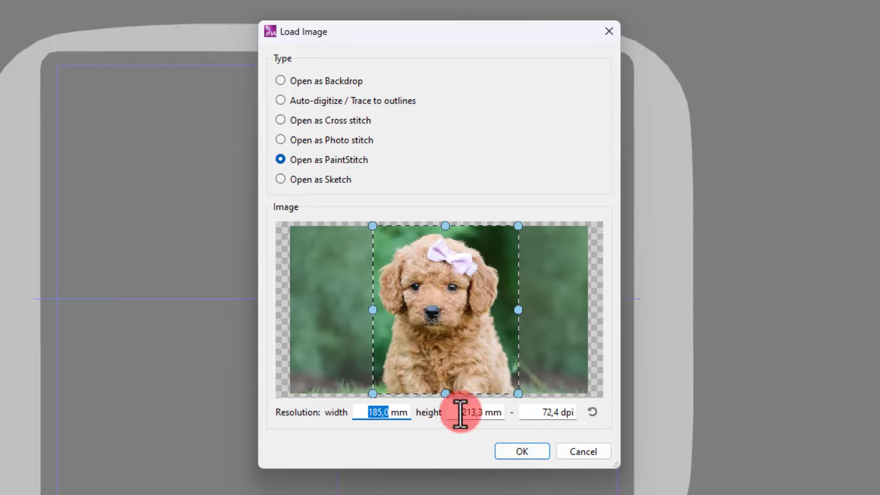
# Load the PaintStitch puppy, keep the M1 hoop and rotate it 90° so the design fits upright
pyautogui.click(519, 452)
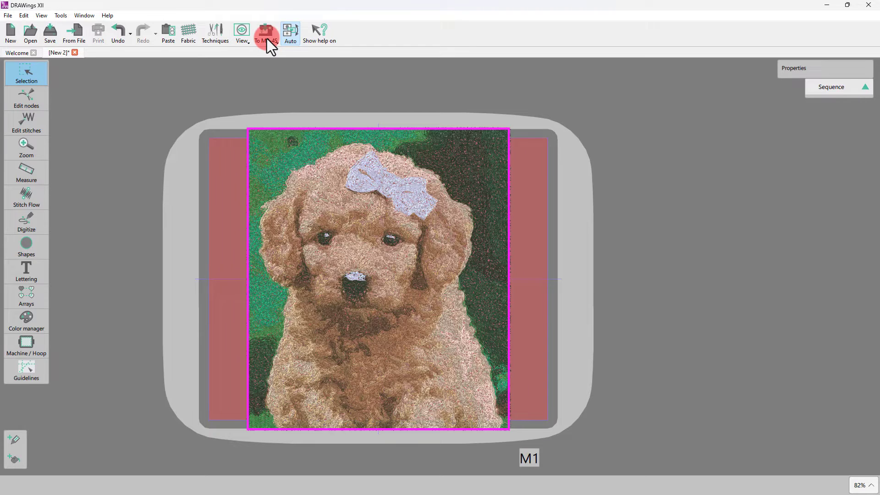
pyautogui.click(266, 38)
pyautogui.click(287, 34)
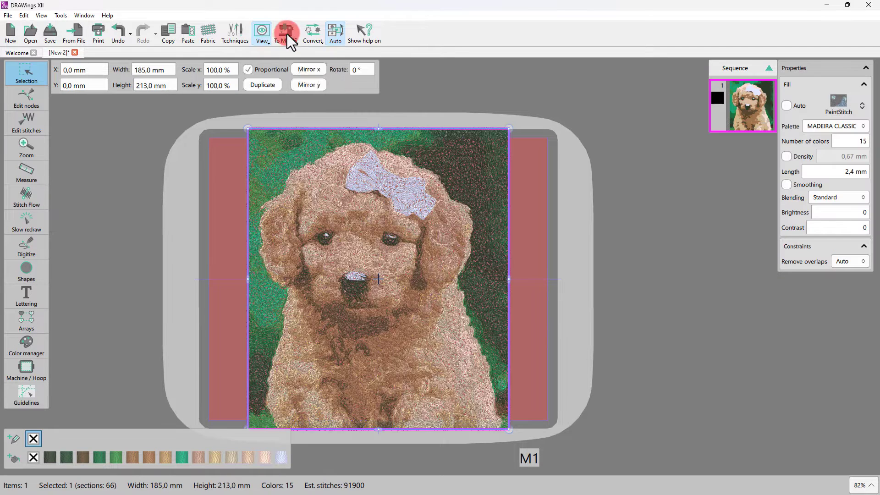
pyautogui.click(287, 48)
pyautogui.click(296, 63)
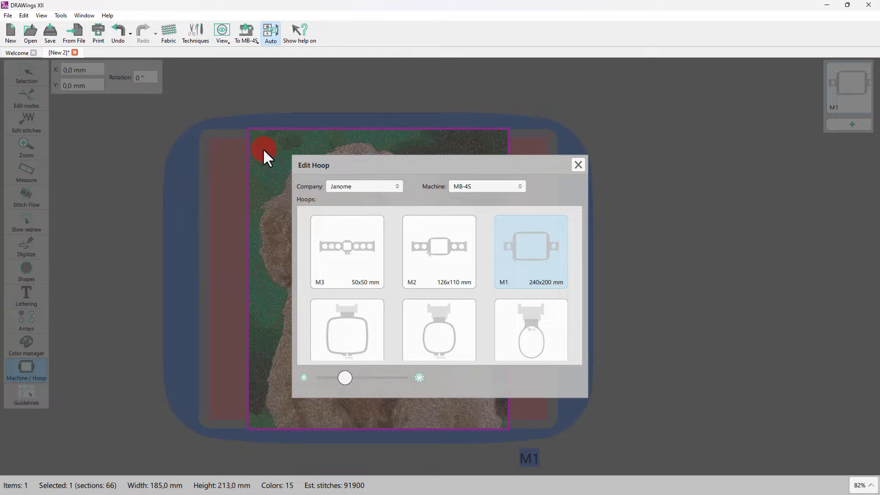
pyautogui.click(537, 267)
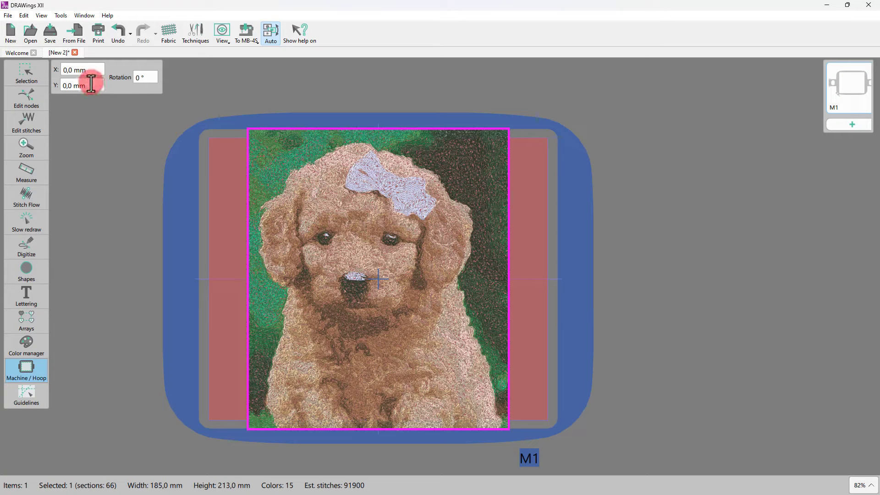
pyautogui.click(144, 81)
pyautogui.write('90')
pyautogui.press('Return')
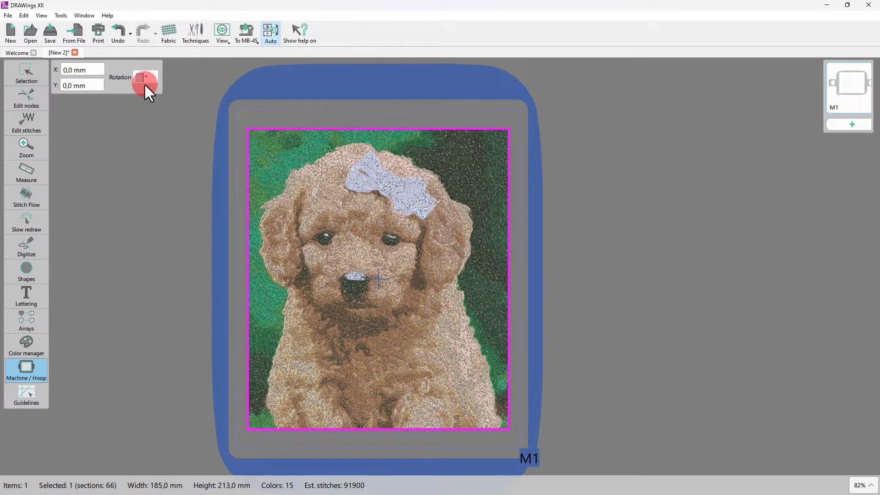
# Zoom the view and reselect the puppy design to show its 15-colour PaintStitch Fill properties
pyautogui.click(21, 67)
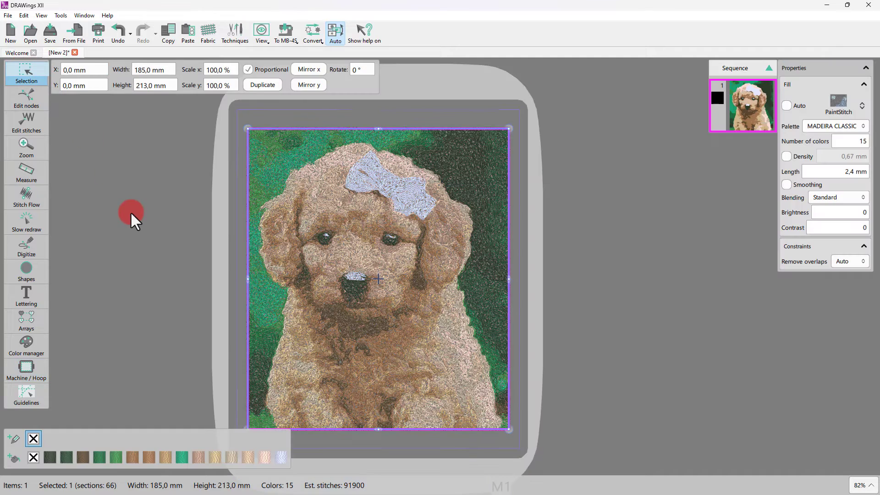
pyautogui.click(132, 215)
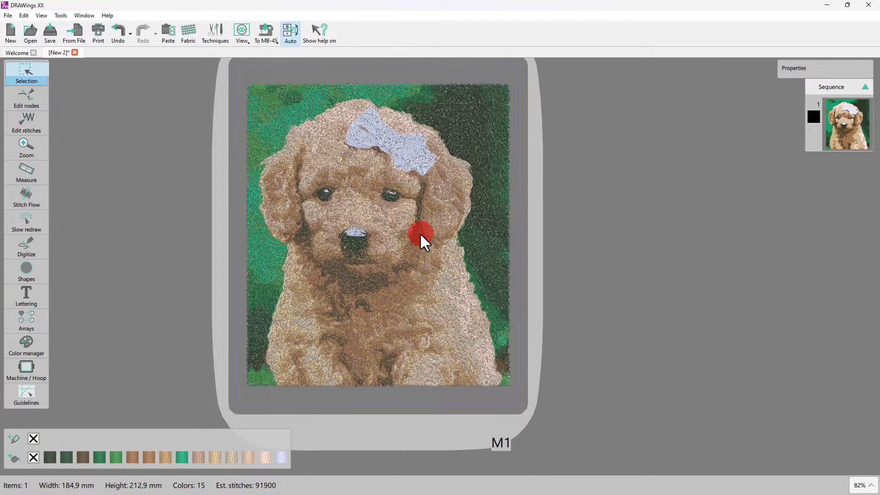
pyautogui.scroll(1, 420, 233)
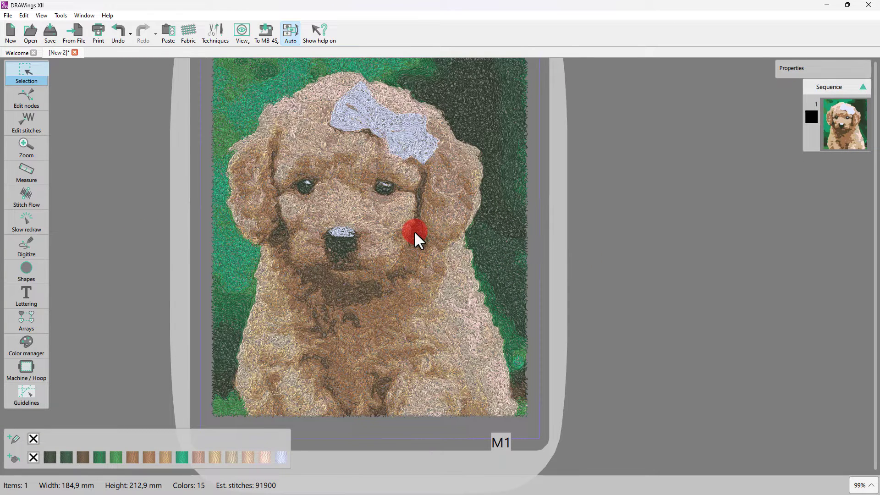
pyautogui.scroll(6, 381, 222)
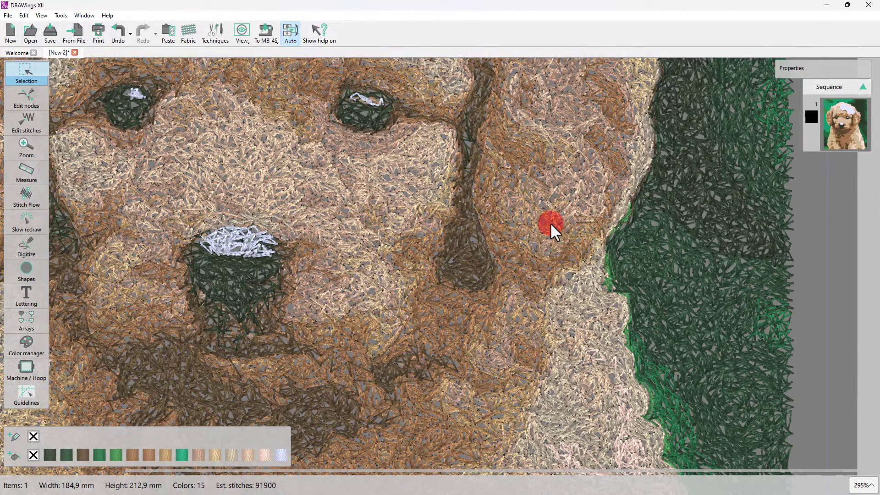
pyautogui.scroll(-6, 549, 223)
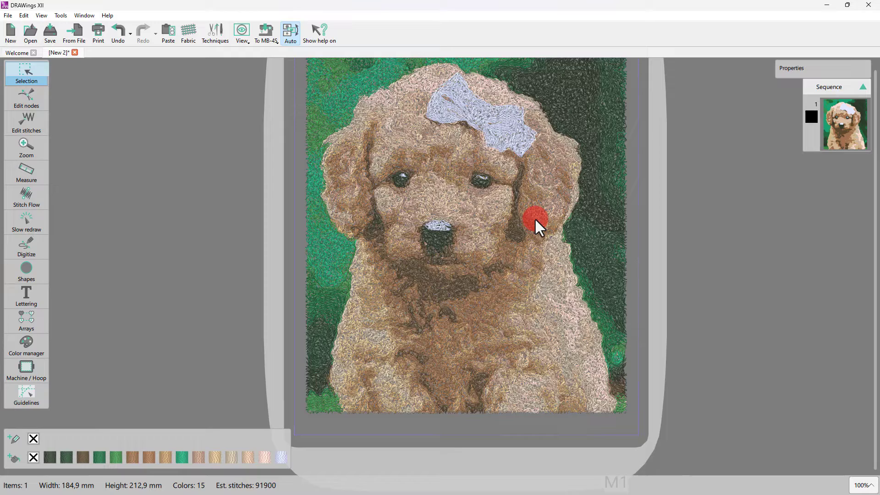
pyautogui.click(535, 218)
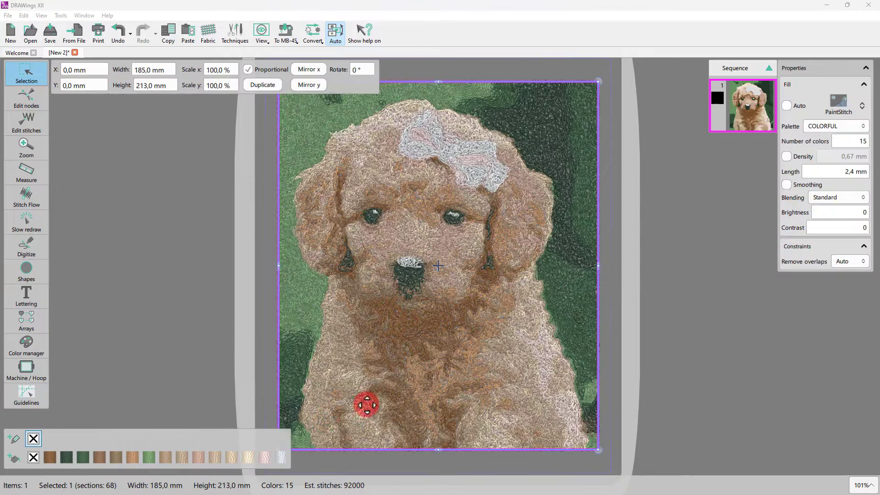
pyautogui.click(637, 372)
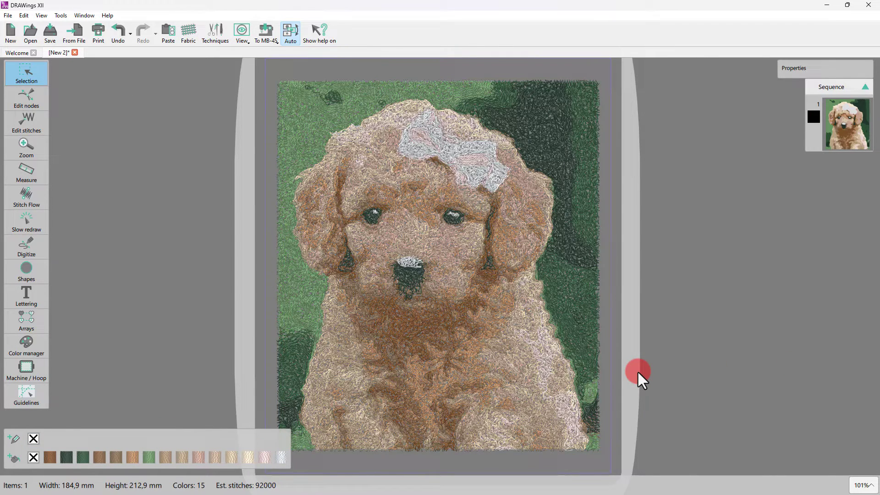
pyautogui.click(500, 277)
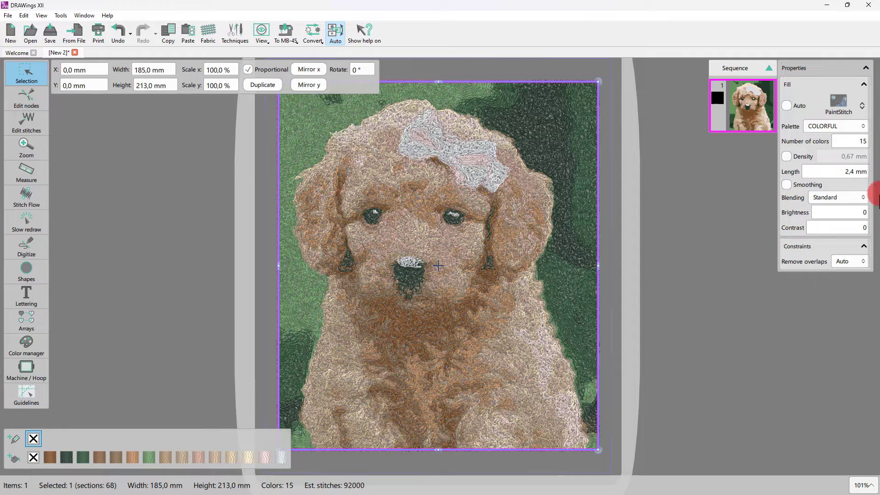
# Switch the Fill palette from COLORFUL to COATS SYLKO
pyautogui.click(827, 127)
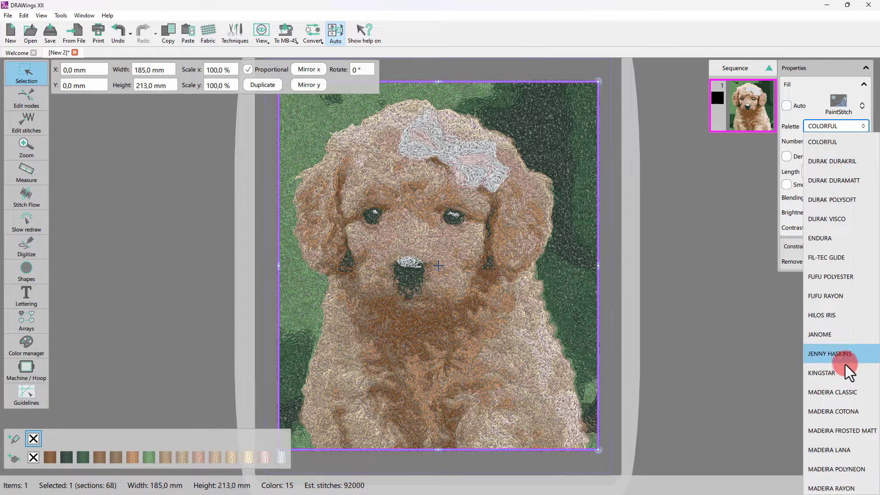
pyautogui.scroll(2, 842, 165)
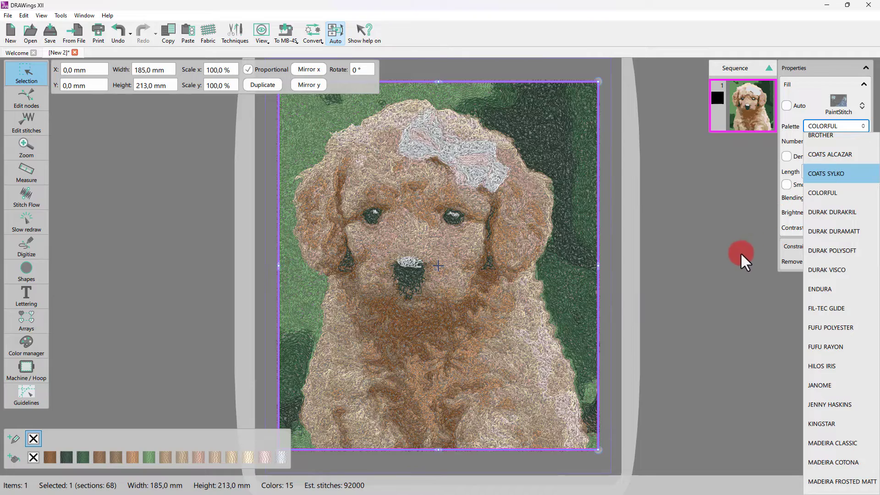
pyautogui.press('Return')
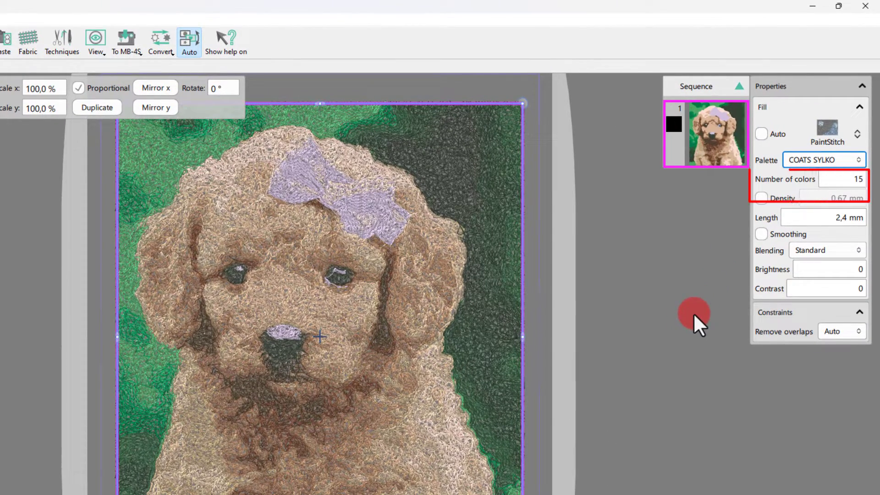
# Set Number of colors to 19 and let the stitches regenerate
pyautogui.click(848, 179)
pyautogui.click(842, 234)
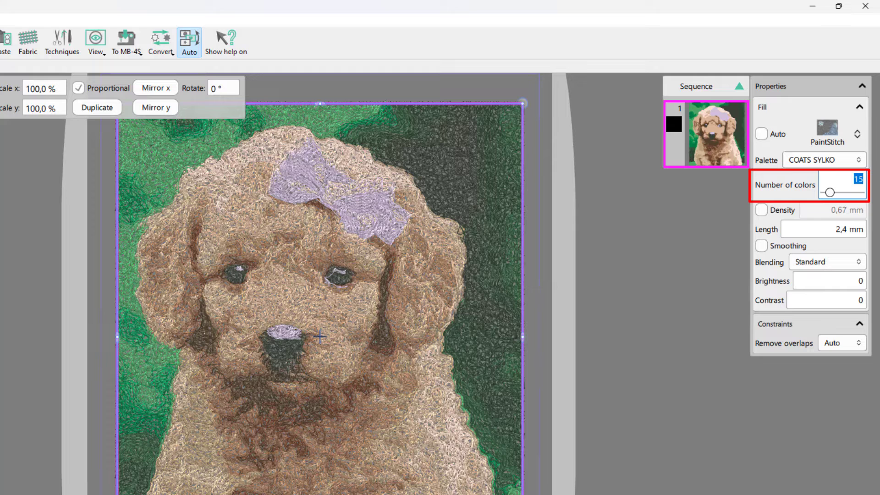
pyautogui.write('19')
pyautogui.press('Return')
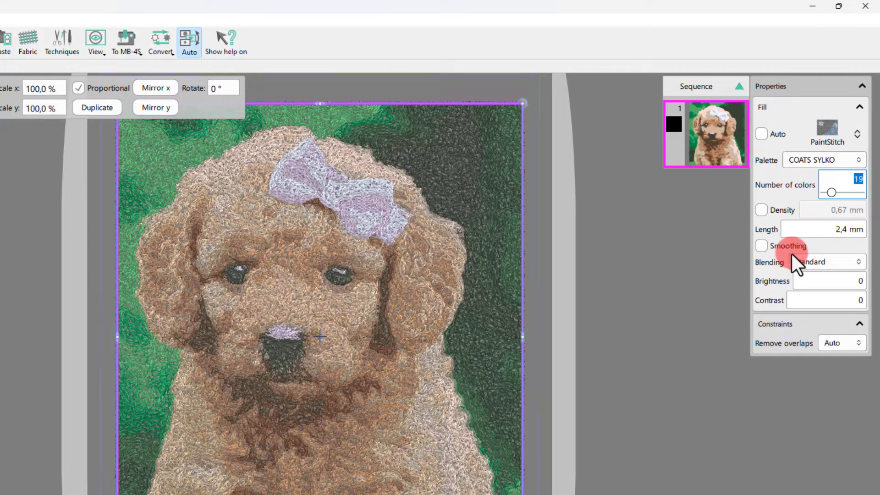
pyautogui.click(761, 211)
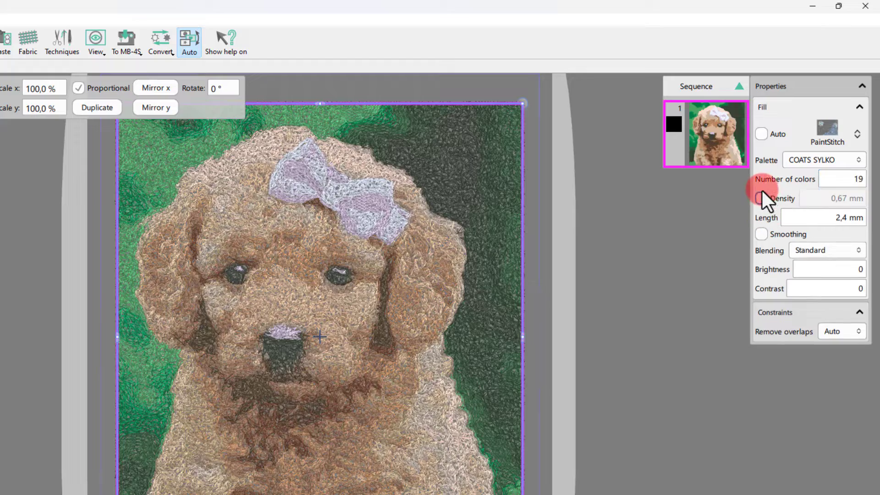
pyautogui.click(762, 197)
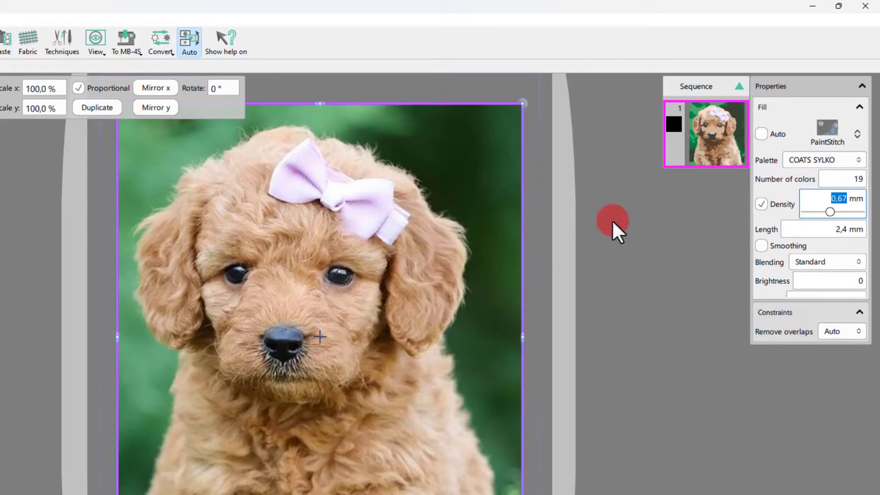
pyautogui.scroll(1, 210, 161)
pyautogui.scroll(2, 209, 161)
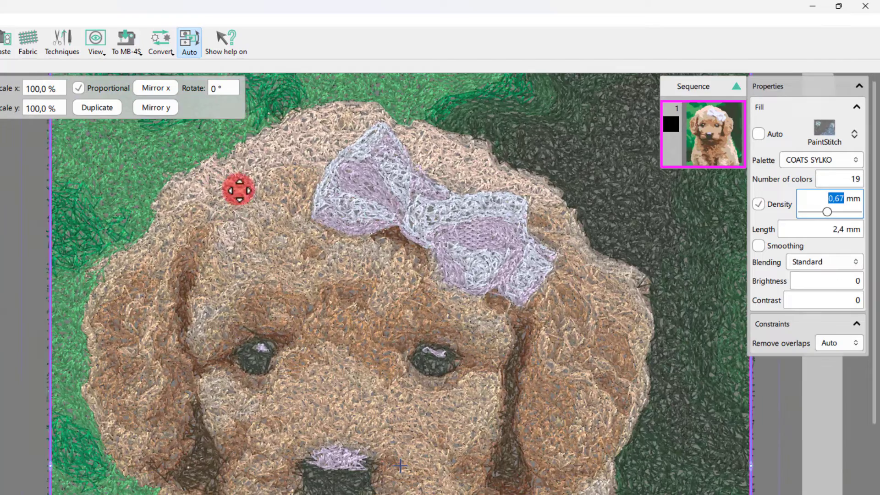
pyautogui.write('1')
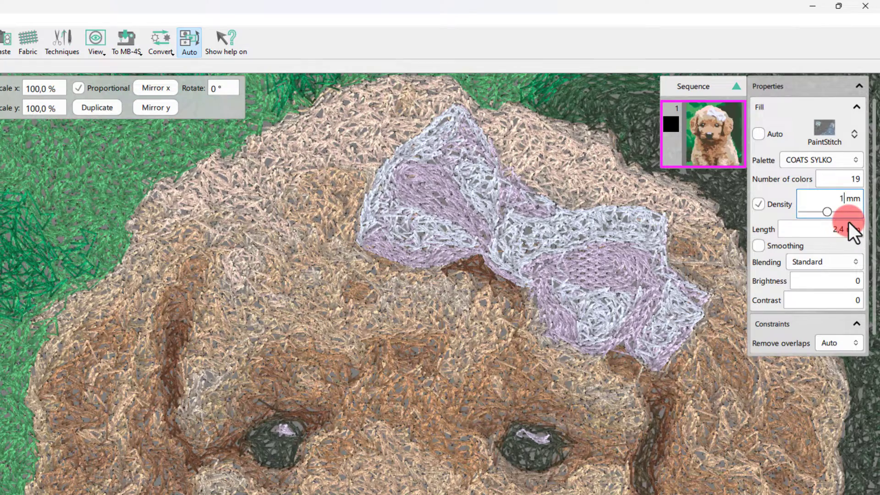
pyautogui.press('Return')
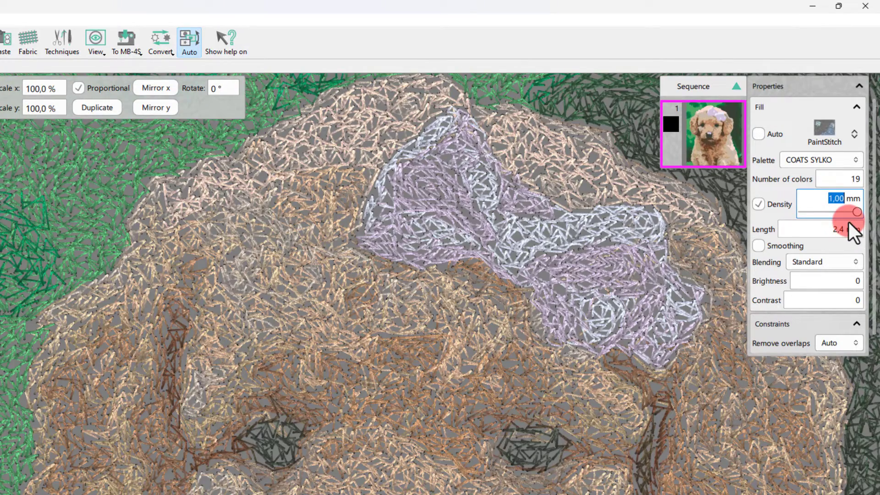
pyautogui.write('0,5')
pyautogui.press('Return')
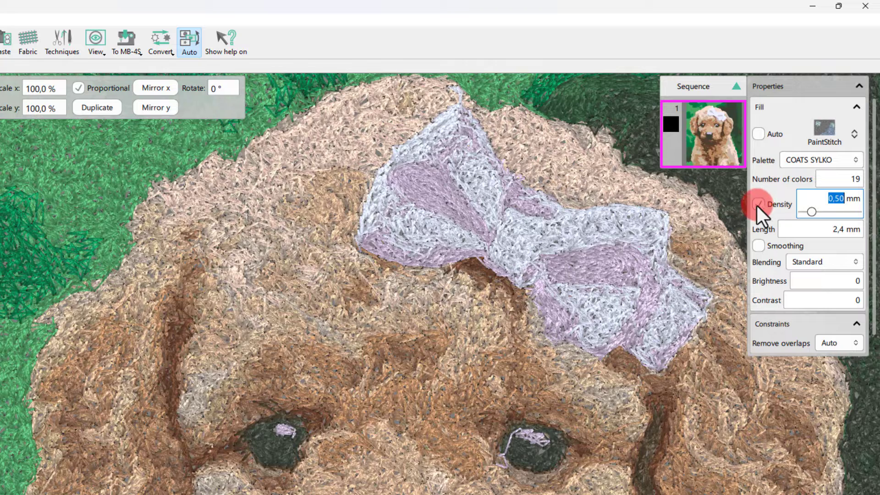
pyautogui.click(767, 229)
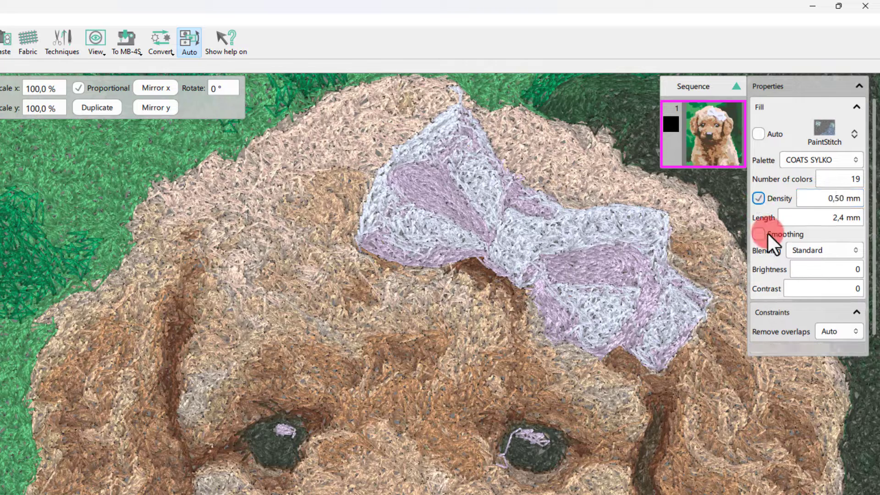
pyautogui.click(759, 198)
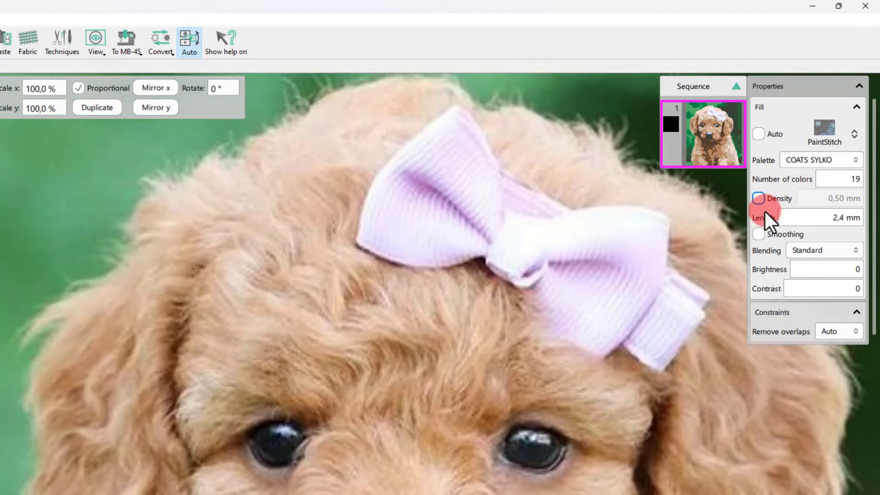
# Try a 3,0 mm stitch length, then restore it to 2,4 mm
pyautogui.click(830, 218)
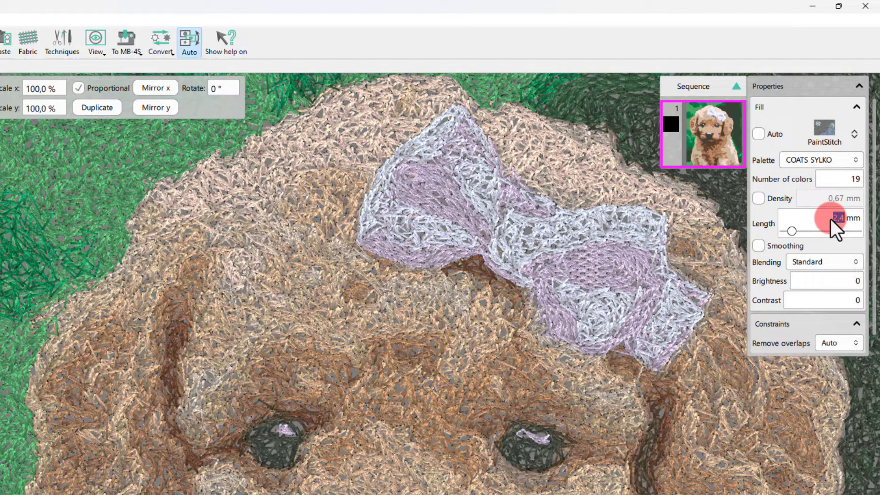
pyautogui.press('Return')
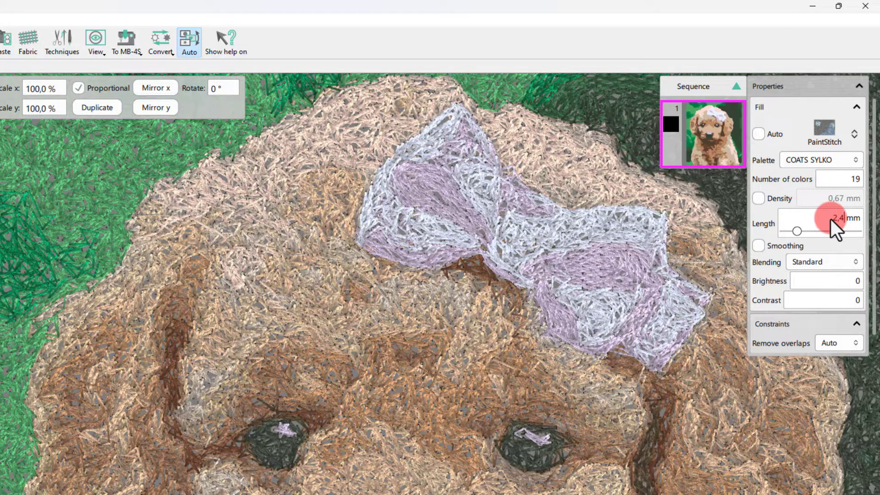
pyautogui.press('Return')
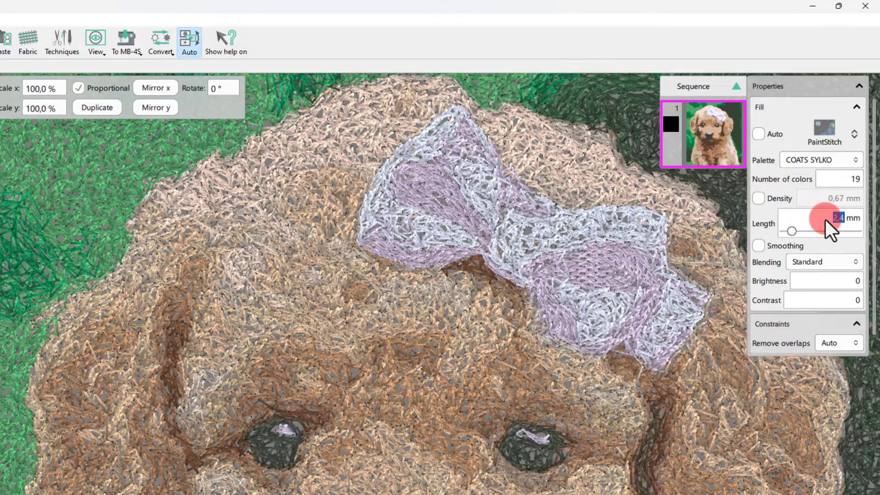
pyautogui.click(759, 250)
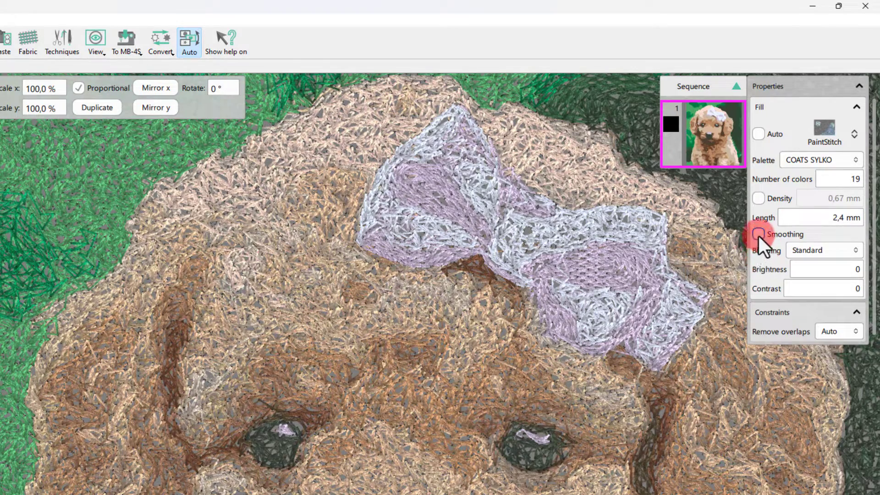
# Toggle Smoothing on and off twice, leaving it switched off
pyautogui.click(759, 234)
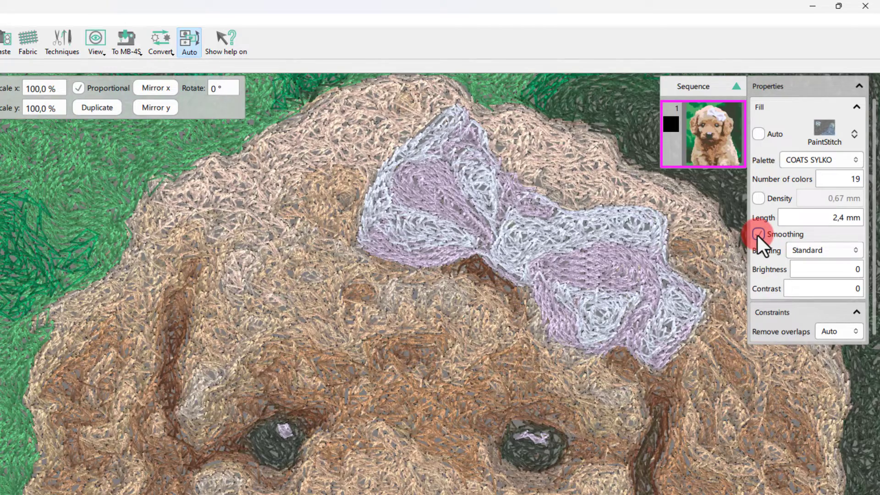
pyautogui.click(758, 234)
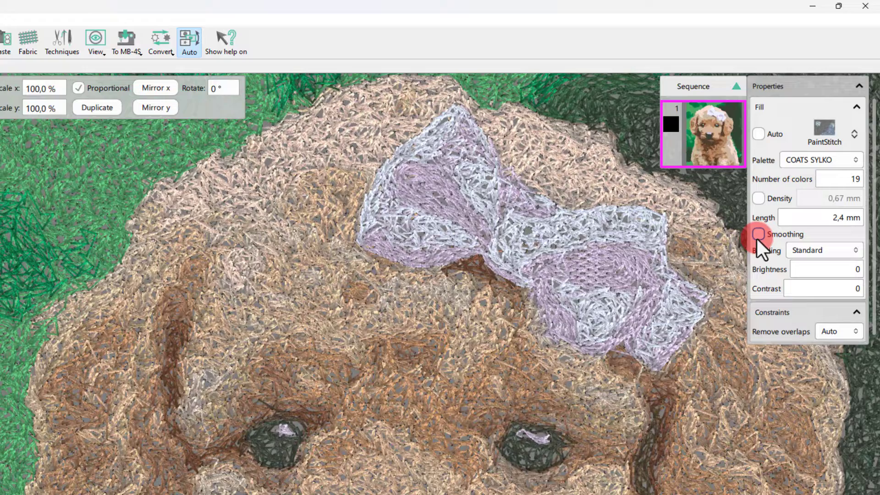
pyautogui.click(757, 234)
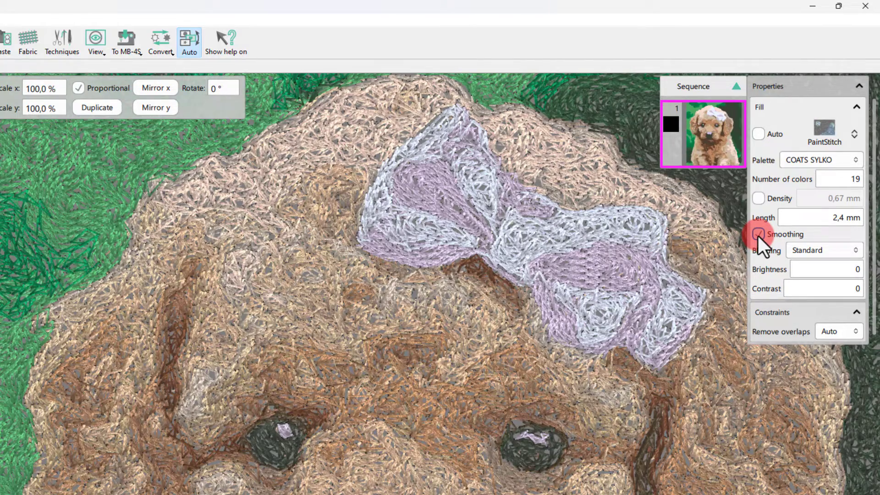
pyautogui.click(757, 234)
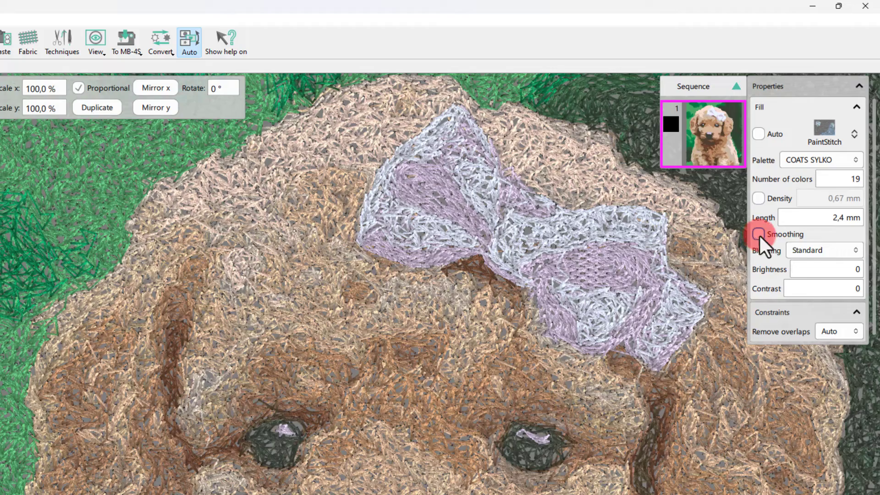
pyautogui.click(809, 251)
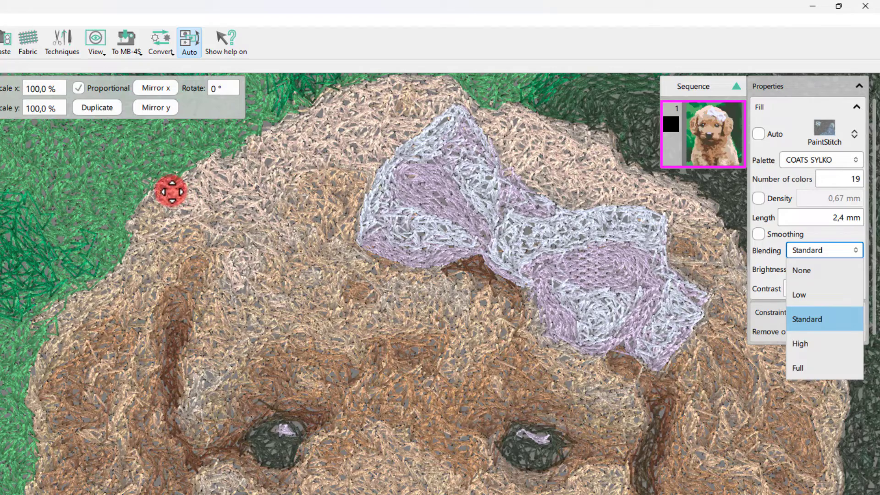
pyautogui.scroll(10, 166, 192)
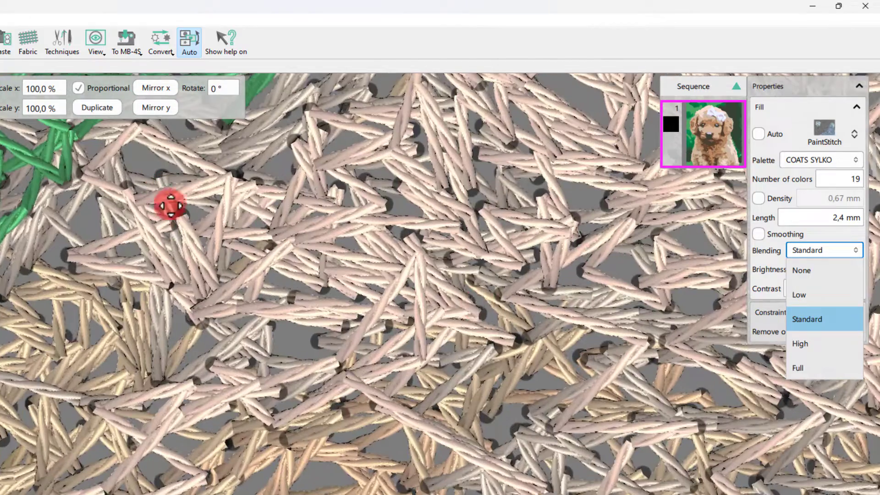
pyautogui.click(803, 271)
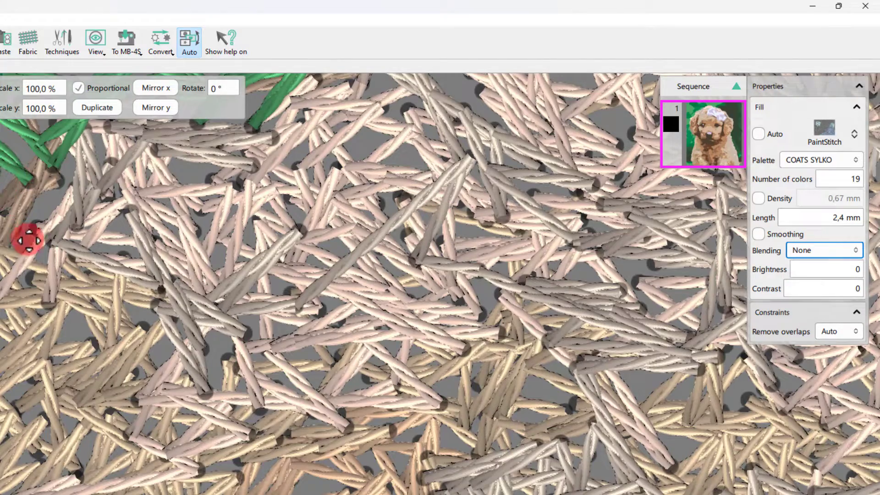
pyautogui.scroll(-6, 54, 251)
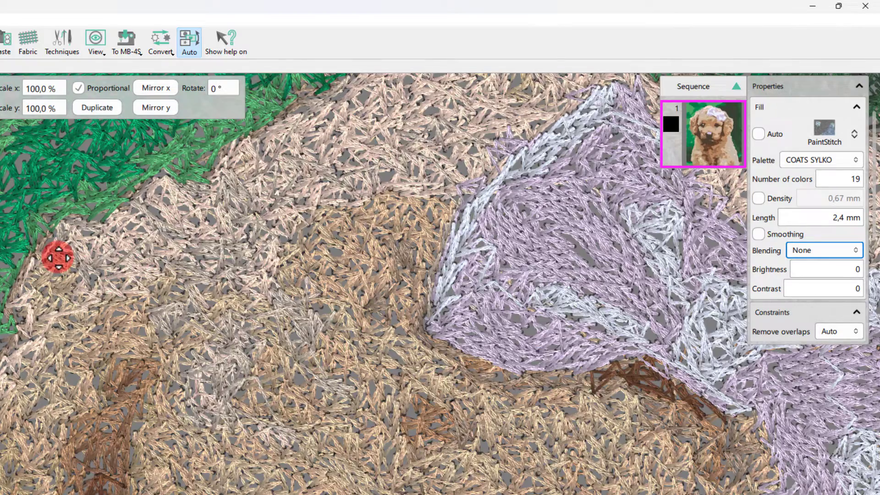
pyautogui.scroll(-1, 57, 257)
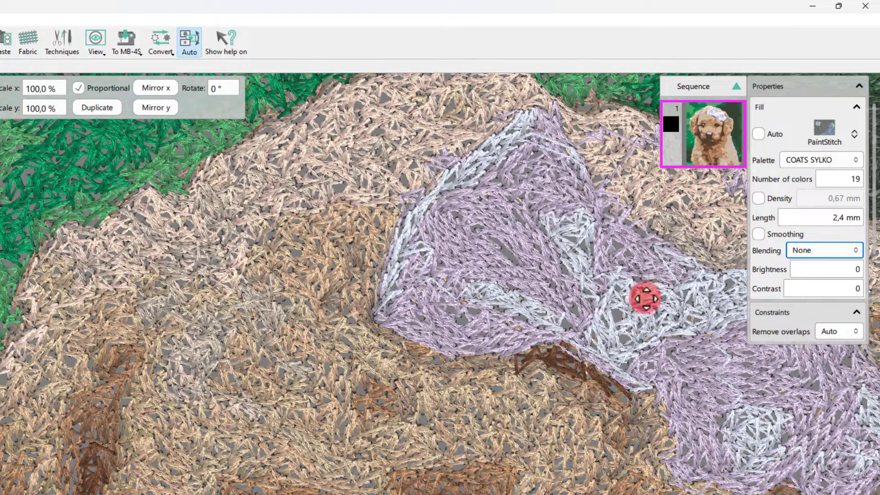
pyautogui.click(821, 250)
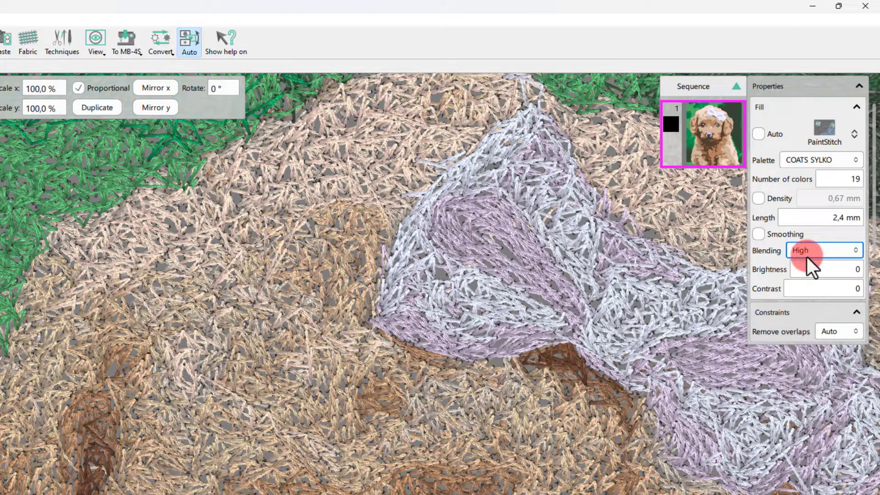
pyautogui.click(820, 250)
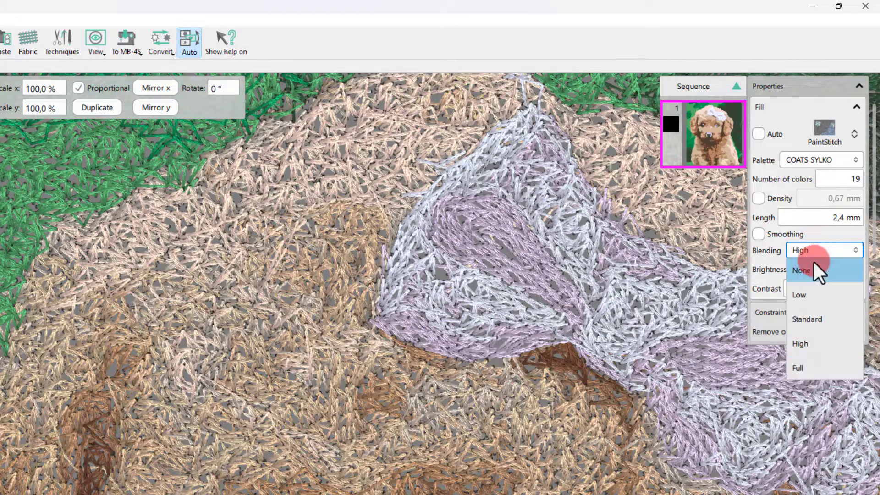
pyautogui.click(812, 323)
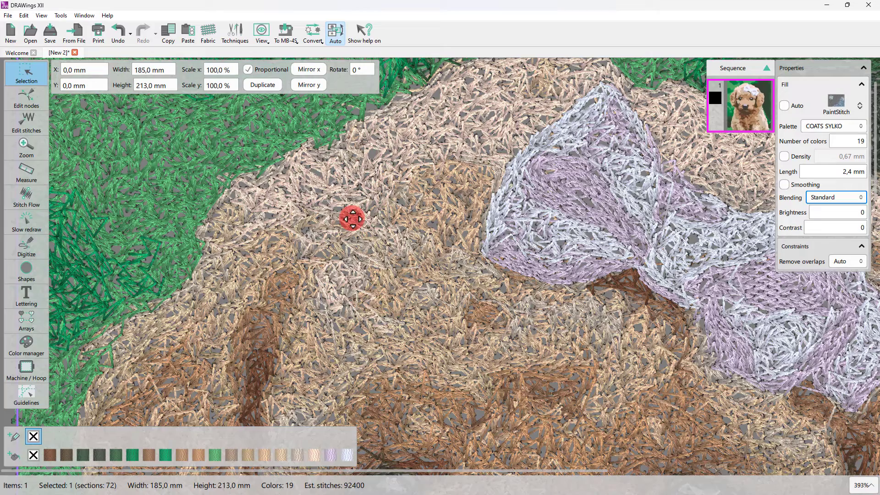
pyautogui.scroll(-3, 276, 211)
pyautogui.scroll(-1, 262, 180)
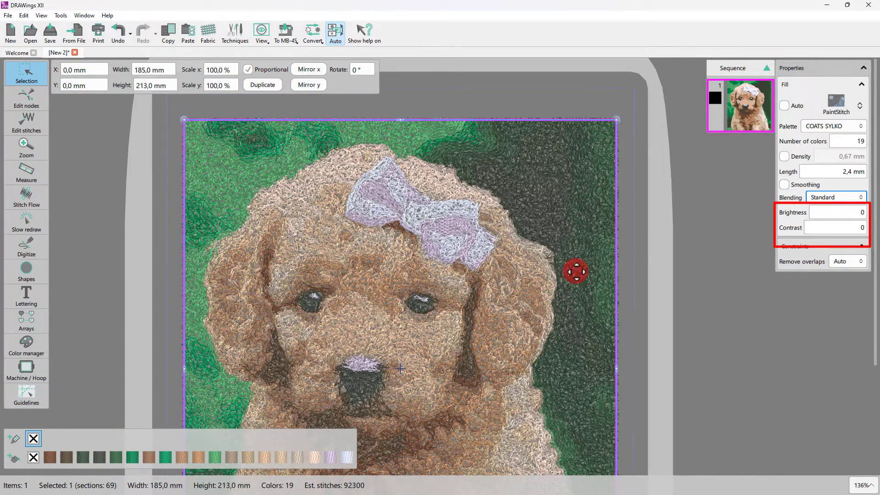
pyautogui.click(847, 212)
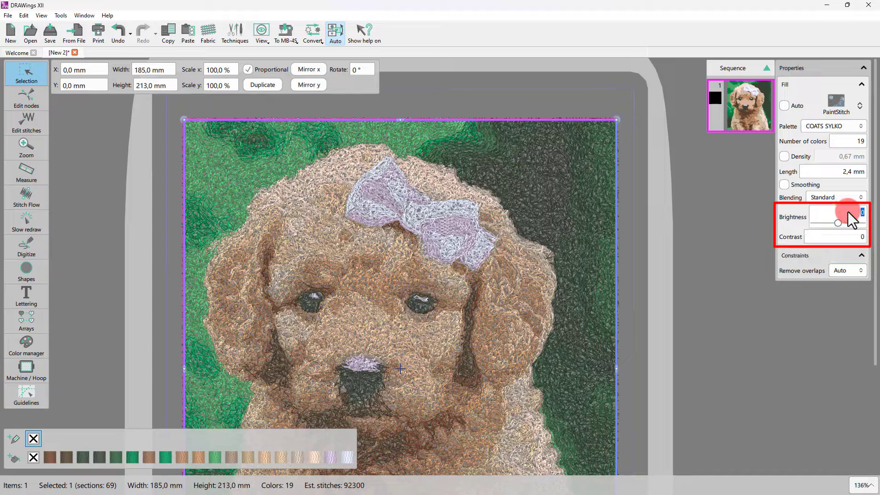
pyautogui.click(841, 222)
pyautogui.moveTo(836, 224); pyautogui.dragTo(834, 224)
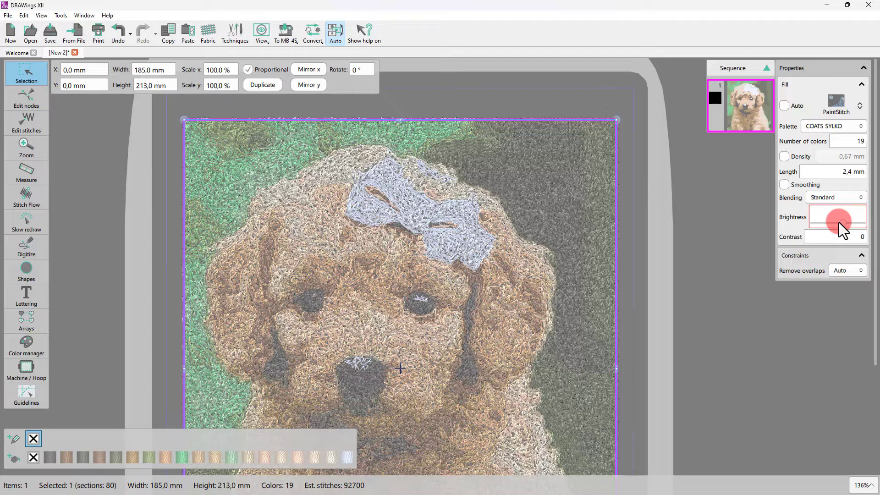
pyautogui.click(848, 236)
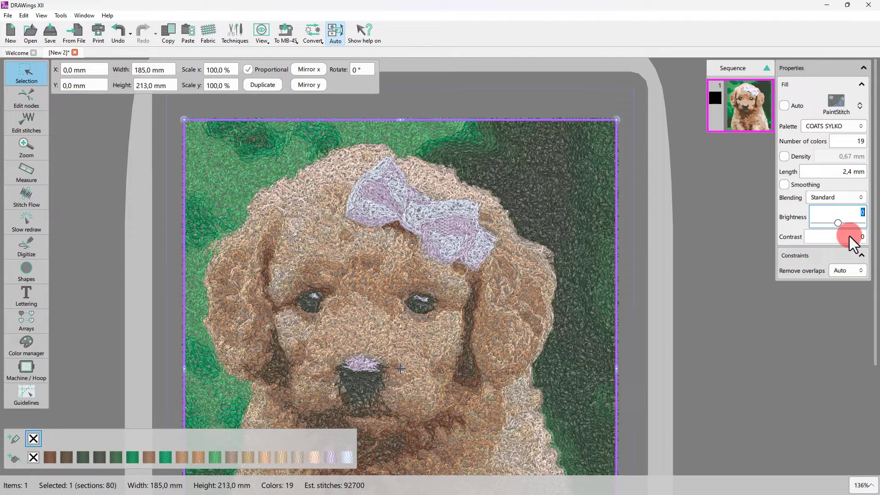
pyautogui.moveTo(836, 242); pyautogui.dragTo(828, 240)
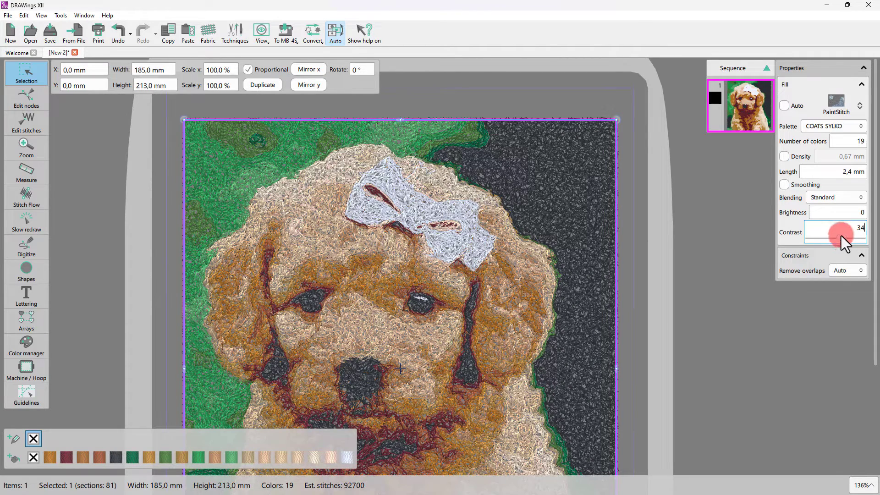
pyautogui.press('BackSpace')
pyautogui.press('BackSpace')
pyautogui.press('Return')
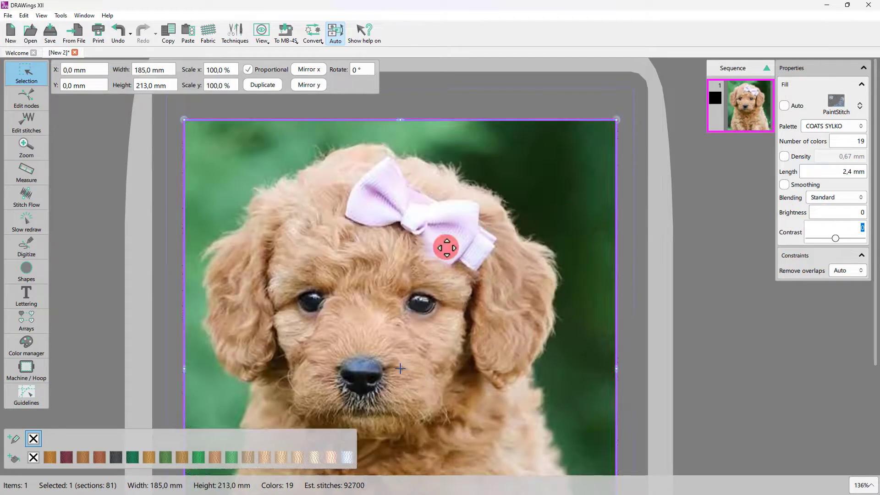
# Zoom out and open the File > Print preview with the 19-colour thread list and sequence
pyautogui.scroll(-4, 379, 236)
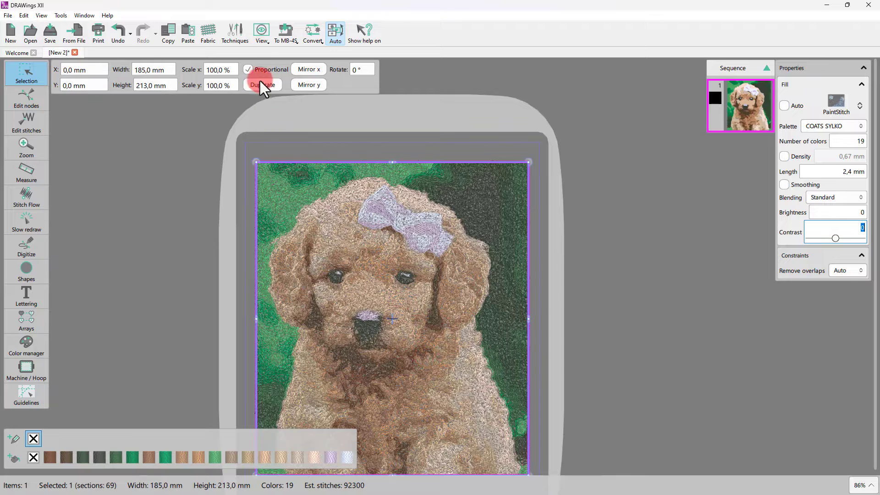
pyautogui.click(278, 30)
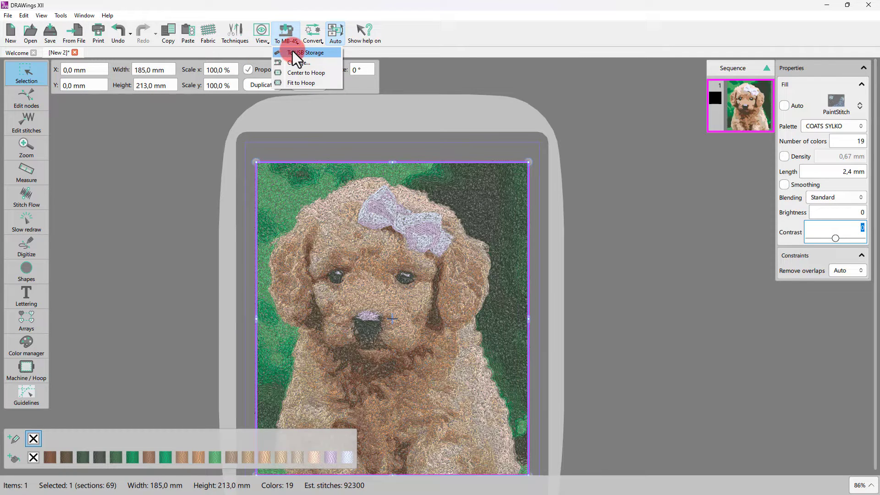
pyautogui.click(171, 179)
pyautogui.click(8, 15)
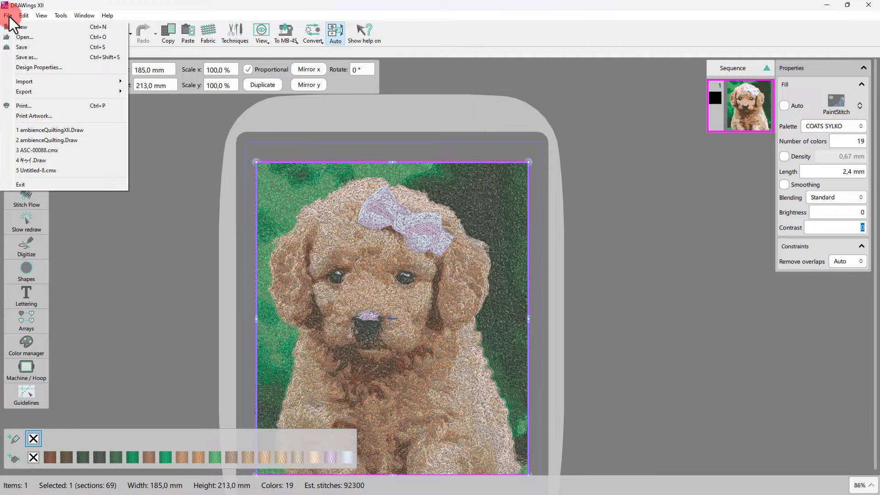
pyautogui.click(23, 107)
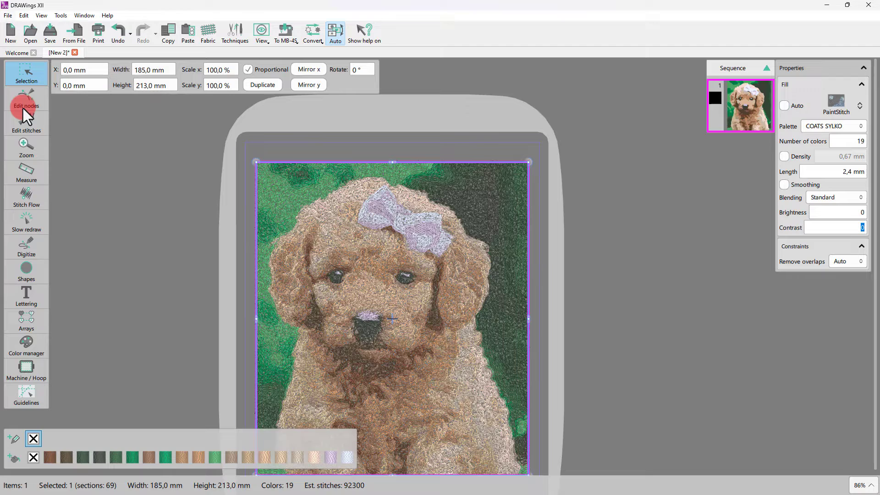